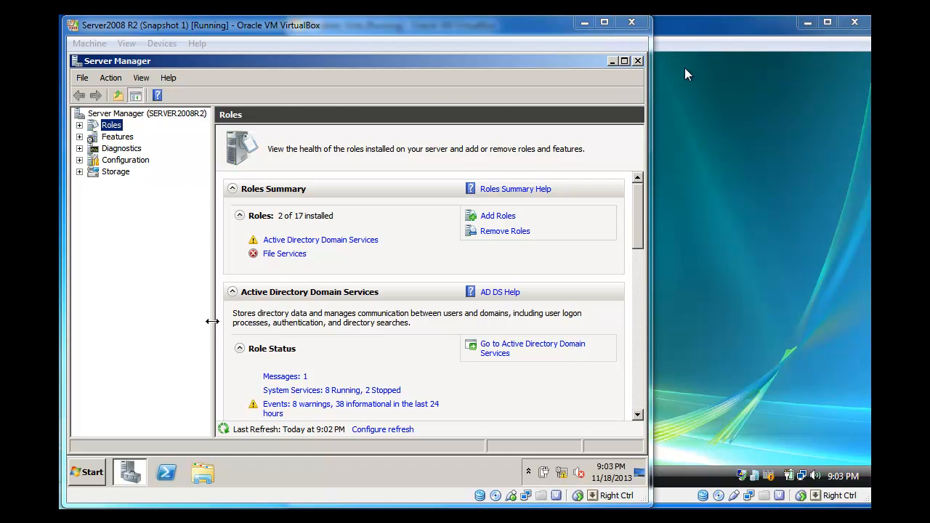
Start adding a server role, select DHCP Server, and keep its network connection binding on 192.168.0.1.
{"action": "left_click", "coordinate": [497, 218]}
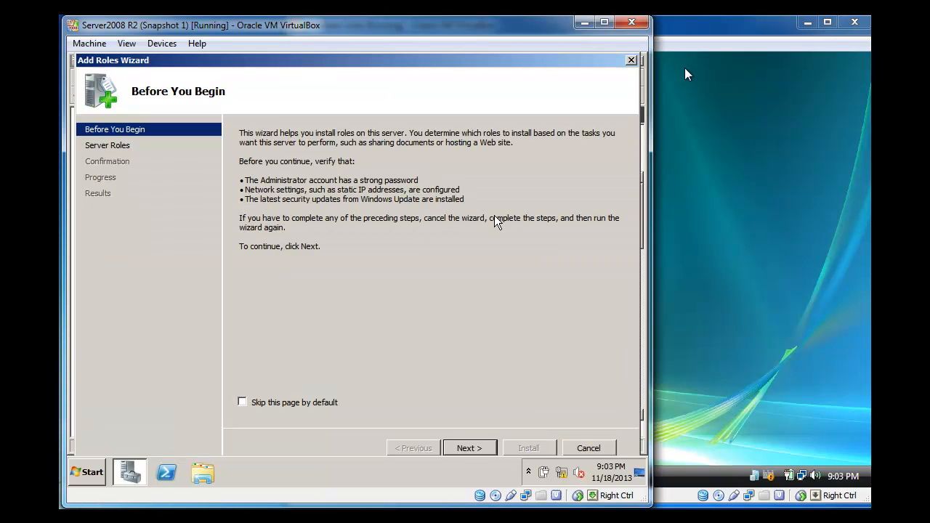
{"action": "left_click", "coordinate": [468, 448]}
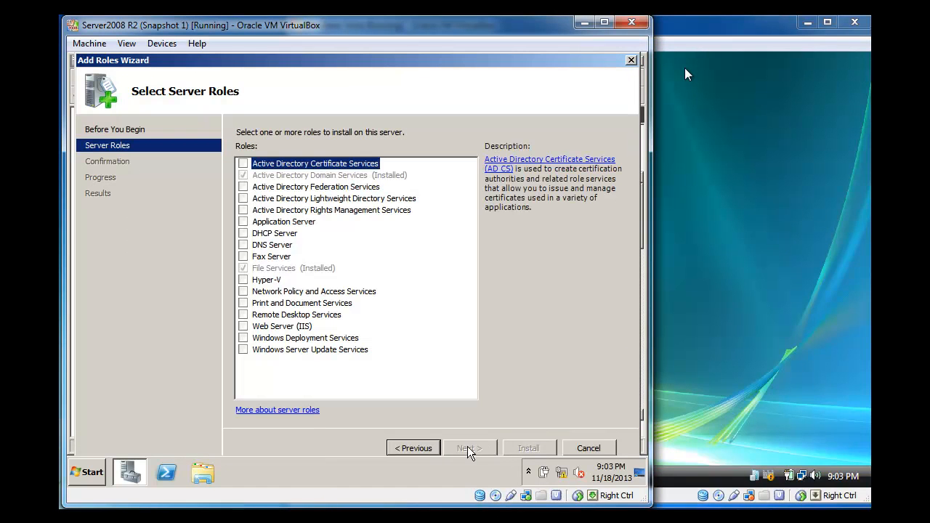
{"action": "left_click", "coordinate": [244, 233]}
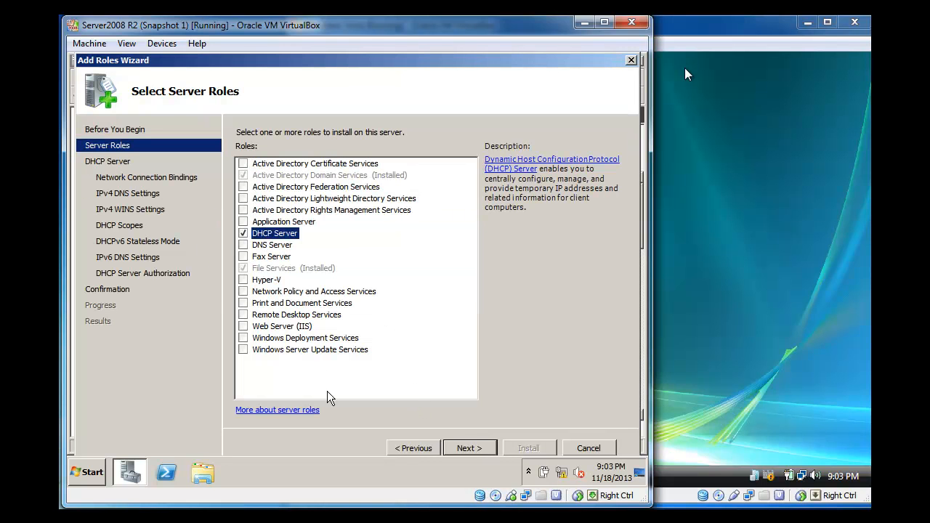
{"action": "left_click", "coordinate": [469, 447]}
{"action": "left_click", "coordinate": [471, 452]}
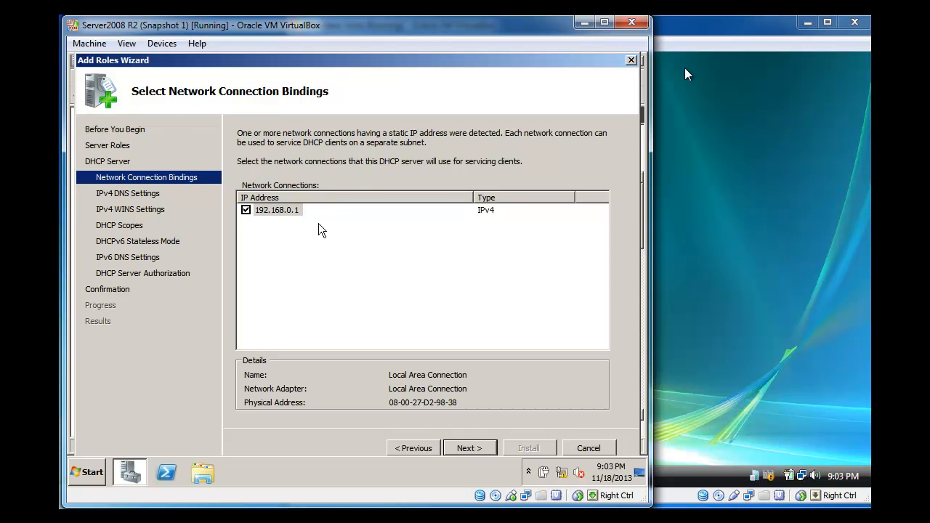
{"action": "left_click", "coordinate": [472, 448]}
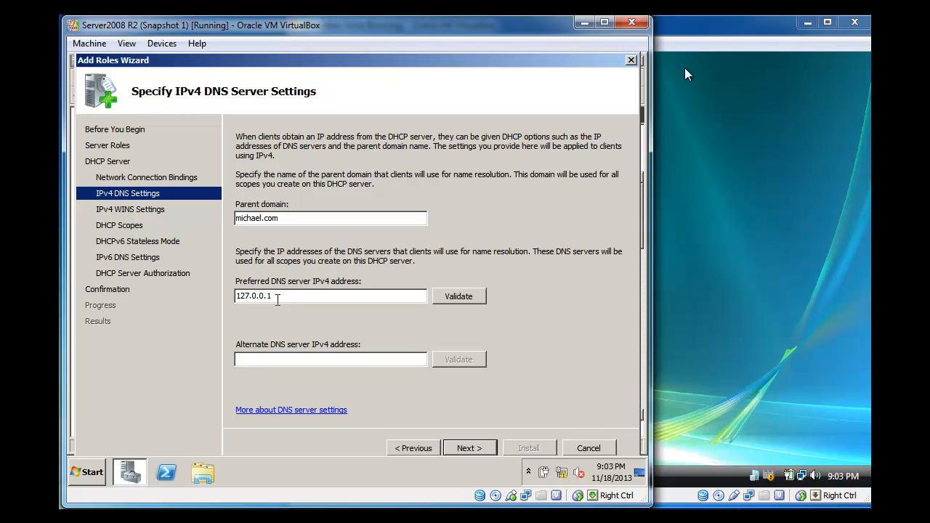
Set the preferred IPv4 DNS server address to 192.168.0.1 and accept that WINS is not required.
{"action": "left_click_drag", "start_coordinate": [277, 300], "coordinate": [231, 298]}
{"action": "type", "text": "19"}
{"action": "left_click", "coordinate": [469, 448]}
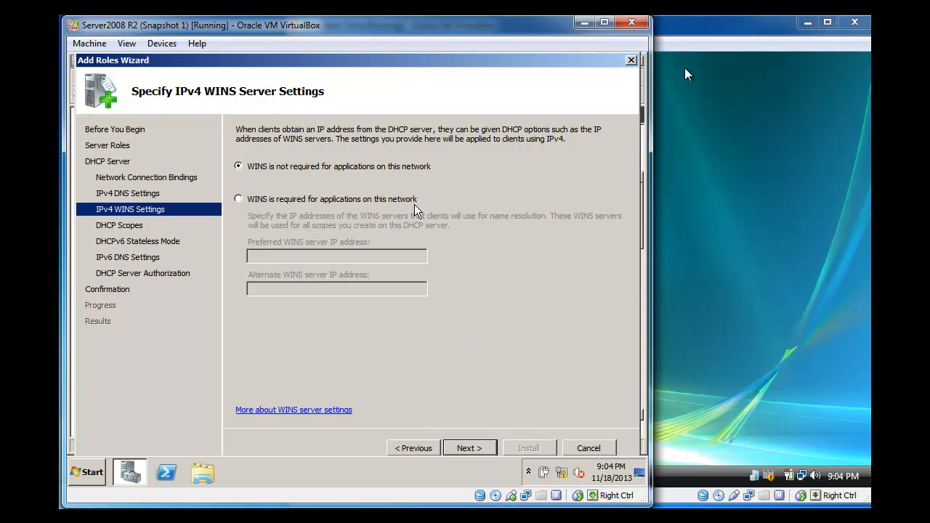
{"action": "left_click", "coordinate": [473, 445]}
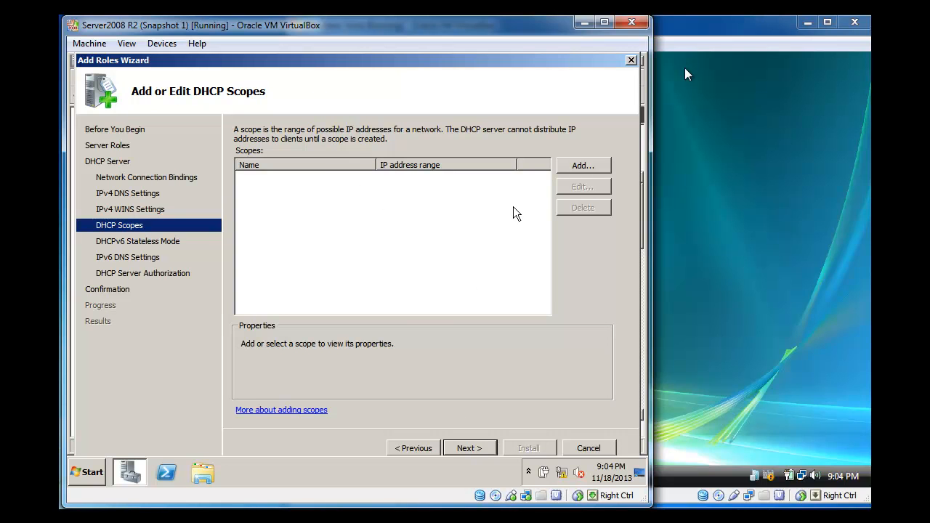
Add an active wired DHCP scope named Faculty with range 192.168.0.100 to 192.168.0.200 and subnet mask 255.255.255.0.
{"action": "left_click", "coordinate": [599, 166]}
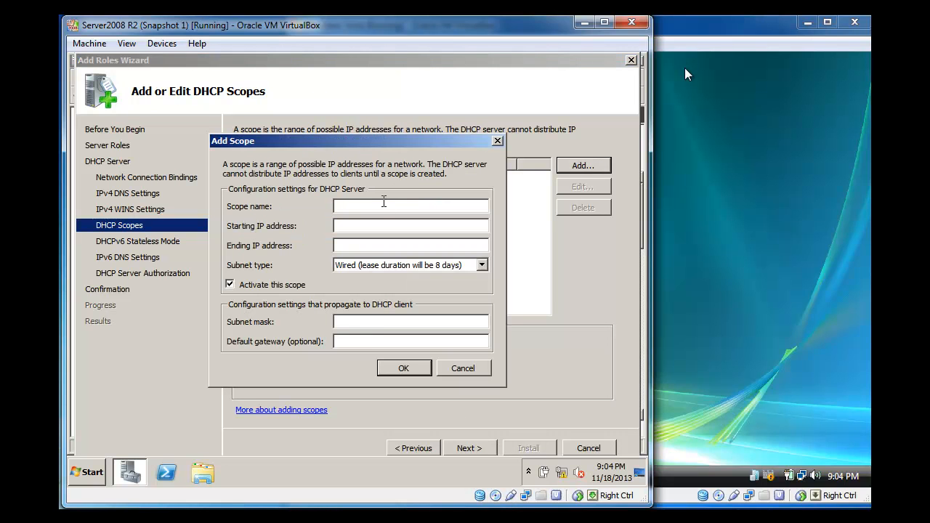
{"action": "type", "text": "Faculty"}
{"action": "key", "text": "Tab"}
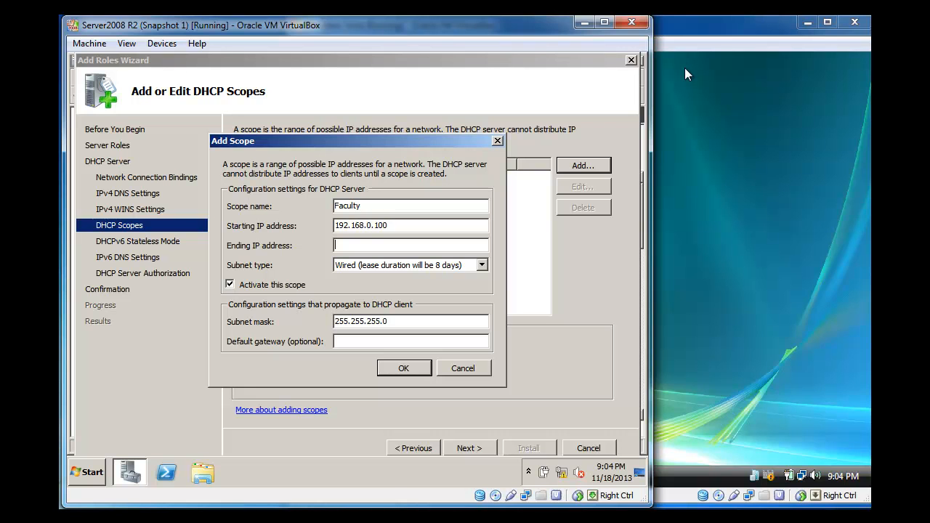
{"action": "type", "text": "192.168.0.200"}
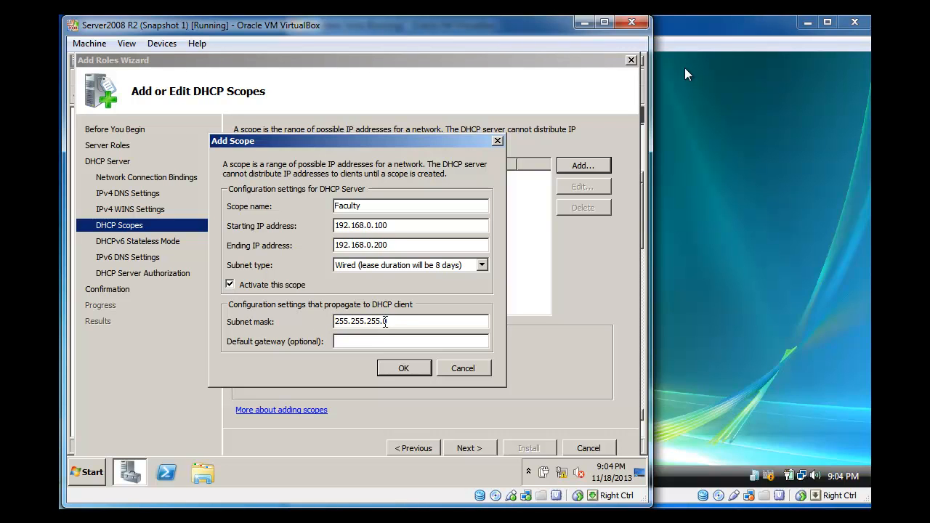
{"action": "left_click", "coordinate": [402, 370]}
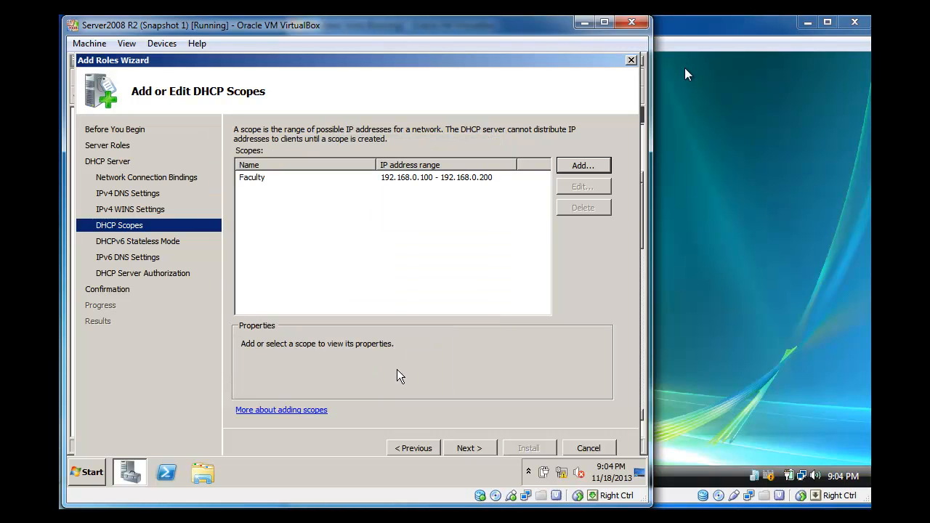
{"action": "left_click", "coordinate": [470, 184]}
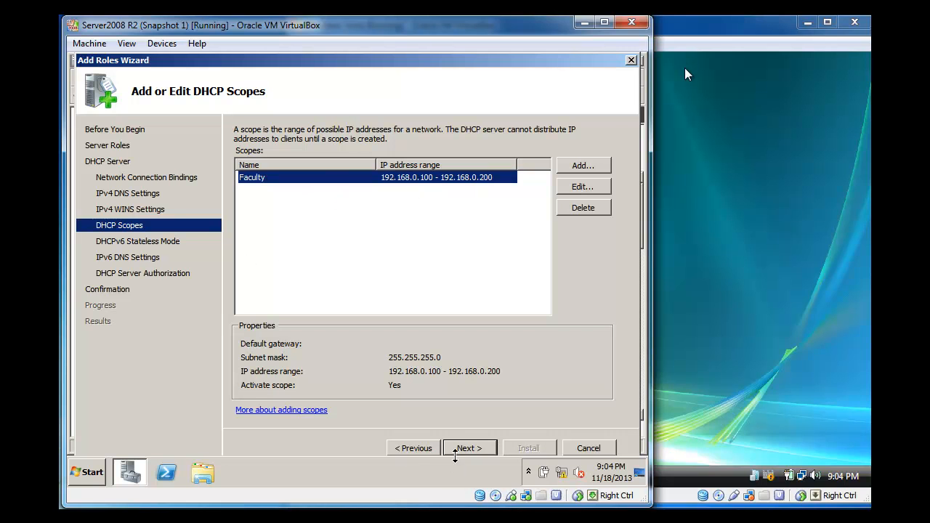
{"action": "left_click", "coordinate": [468, 450]}
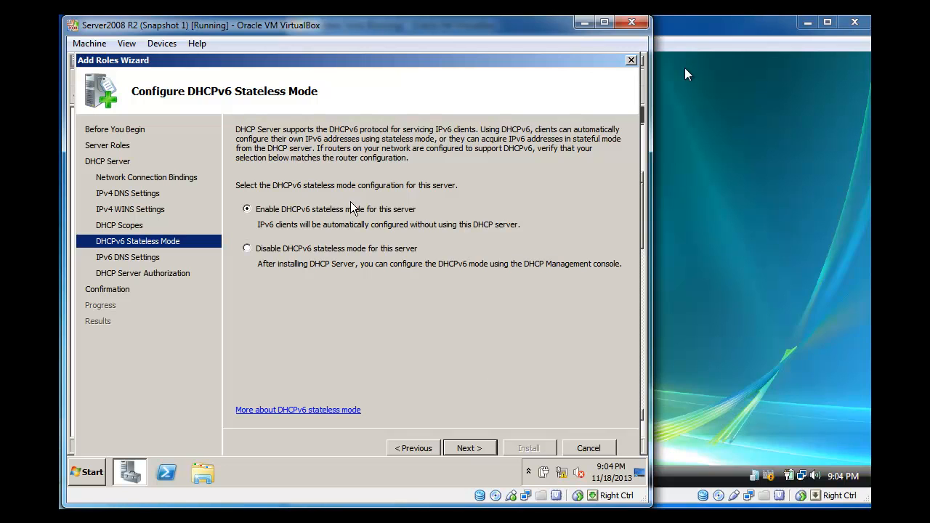
Disable DHCPv6 stateless mode and install the DHCP Server role, authorizing it with the current credentials.
{"action": "left_click", "coordinate": [247, 249]}
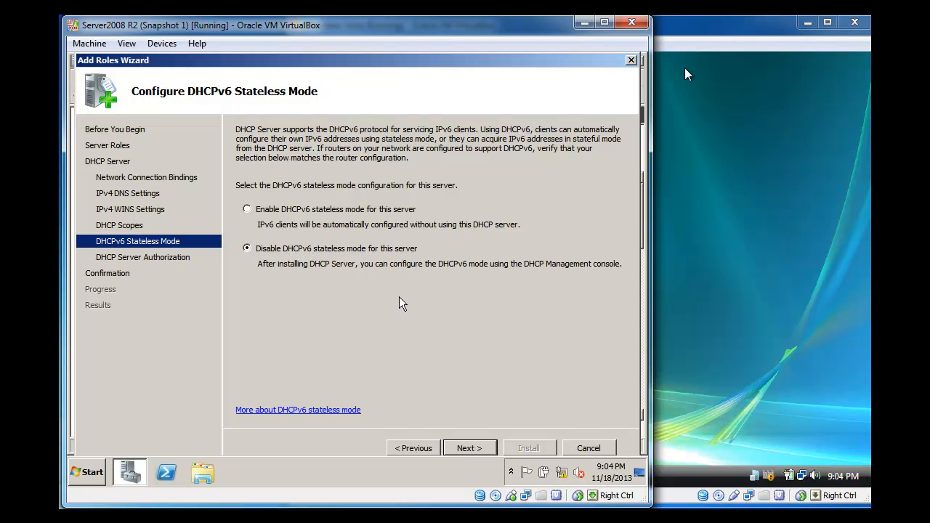
{"action": "left_click", "coordinate": [471, 449]}
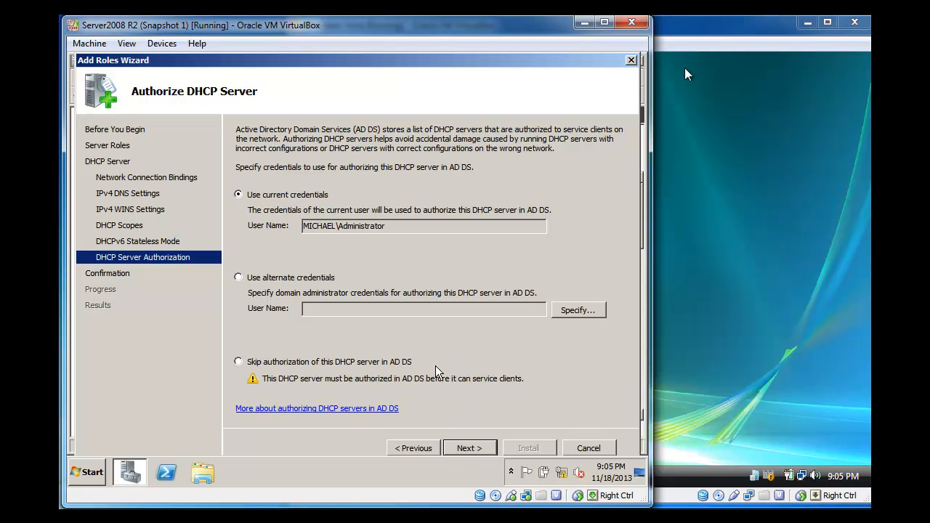
{"action": "left_click", "coordinate": [480, 449]}
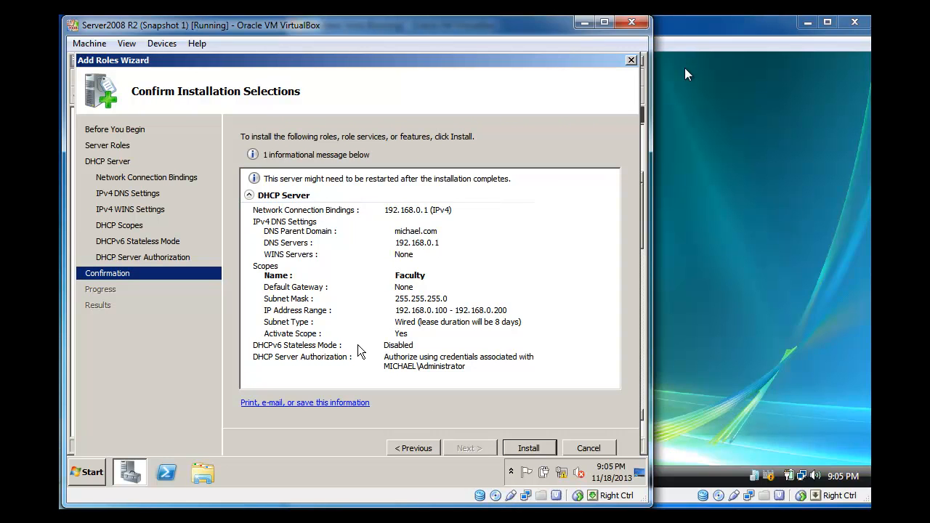
{"action": "left_click", "coordinate": [531, 448]}
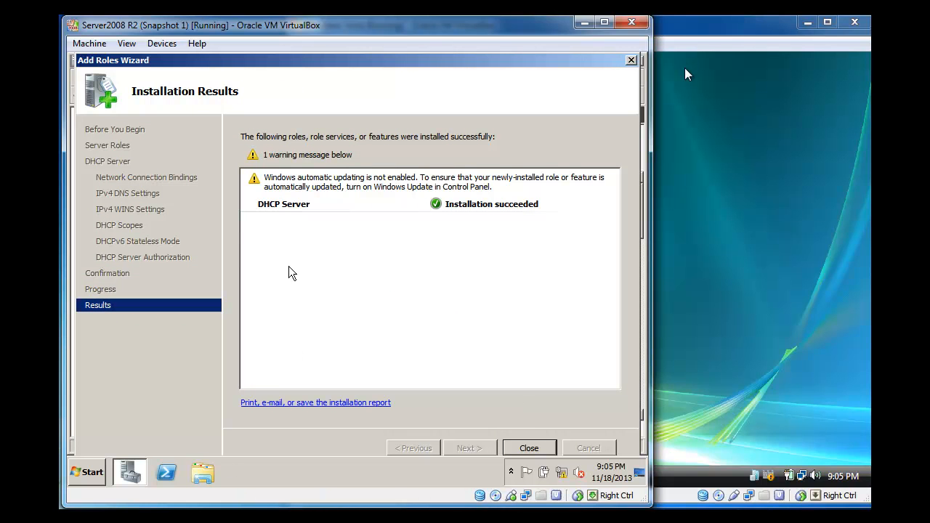
Switch to the Windows Vista virtual machine and open its list of network connections.
{"action": "left_click", "coordinate": [715, 258]}
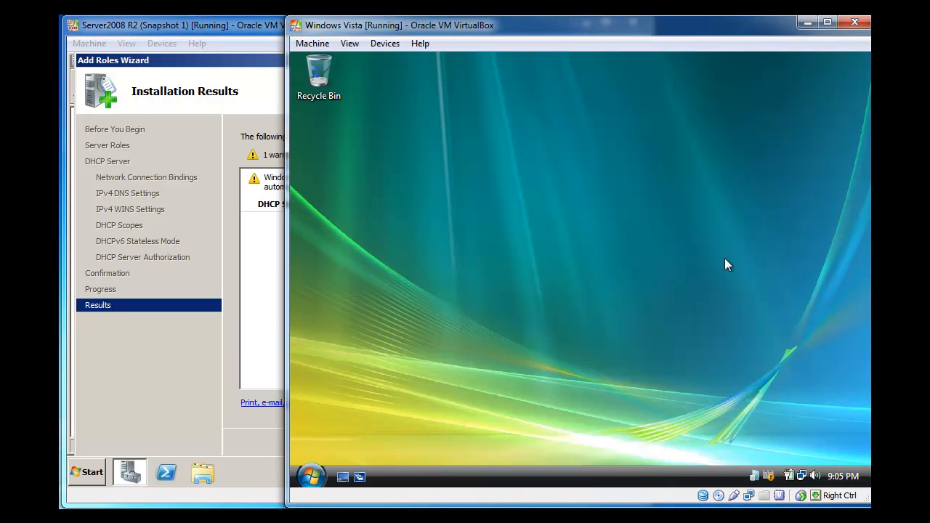
{"action": "left_click", "coordinate": [325, 482]}
{"action": "left_click", "coordinate": [790, 425]}
{"action": "left_click", "coordinate": [802, 480]}
{"action": "left_click", "coordinate": [800, 454]}
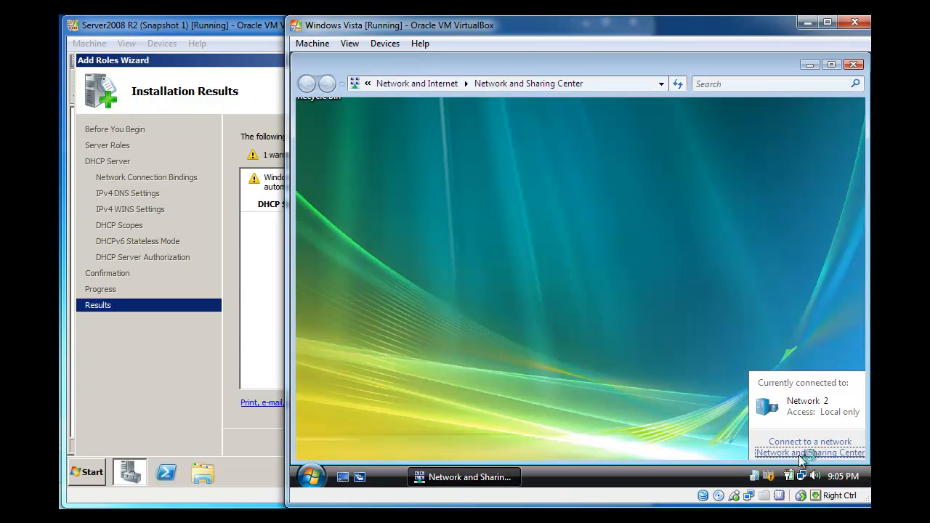
{"action": "left_click", "coordinate": [374, 187]}
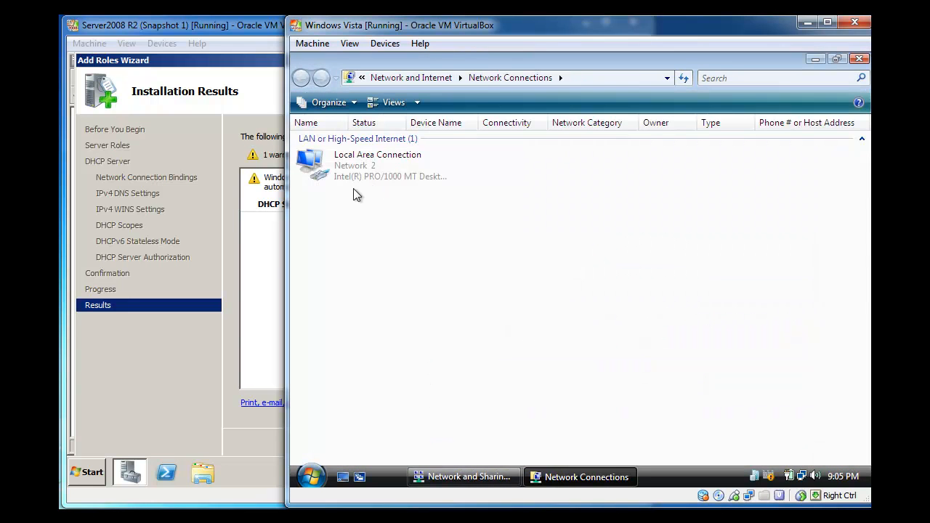
Set IPv4 on the Local Area Connection to obtain both the IP address and the DNS server address automatically.
{"action": "right_click", "coordinate": [346, 164]}
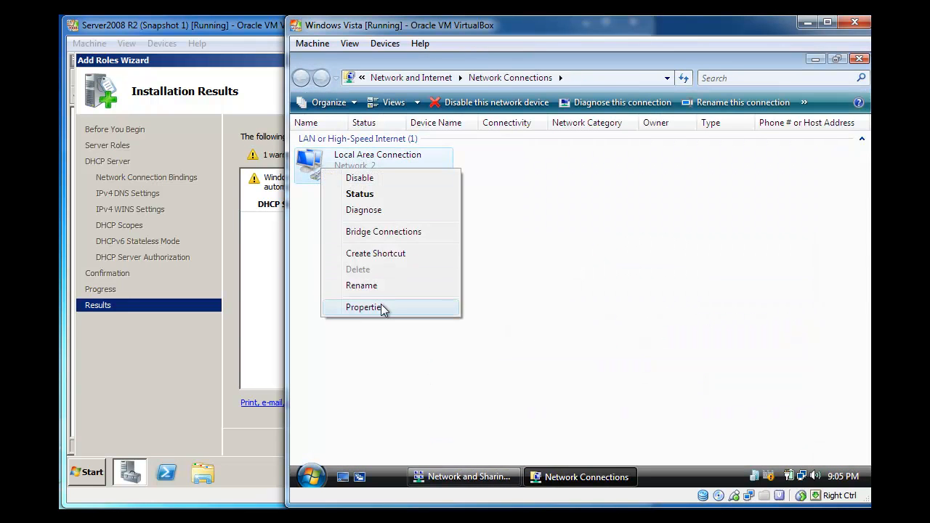
{"action": "left_click", "coordinate": [381, 304]}
{"action": "left_click", "coordinate": [367, 279]}
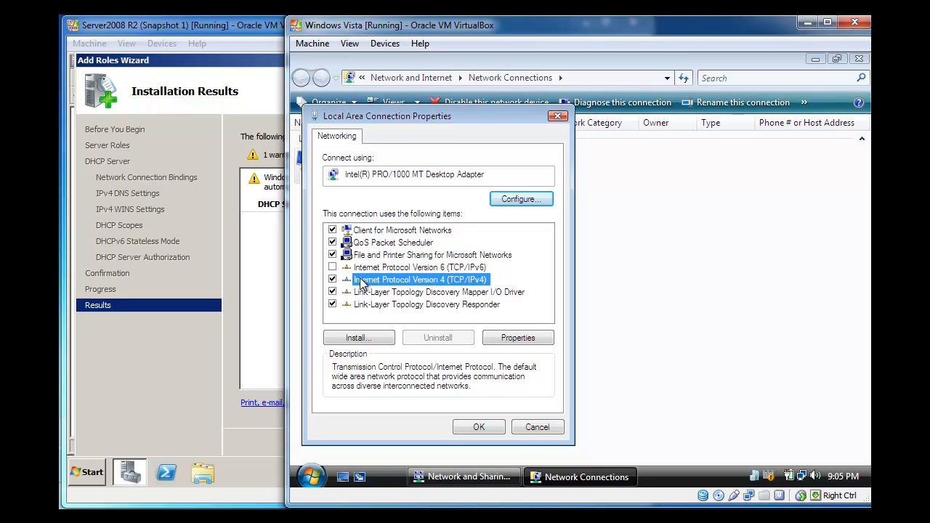
{"action": "left_click", "coordinate": [518, 339]}
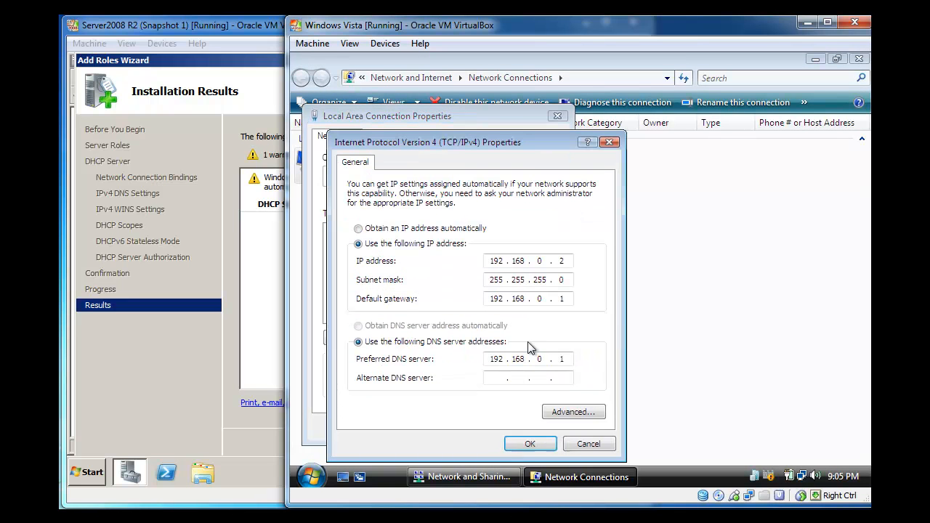
{"action": "left_click", "coordinate": [383, 230]}
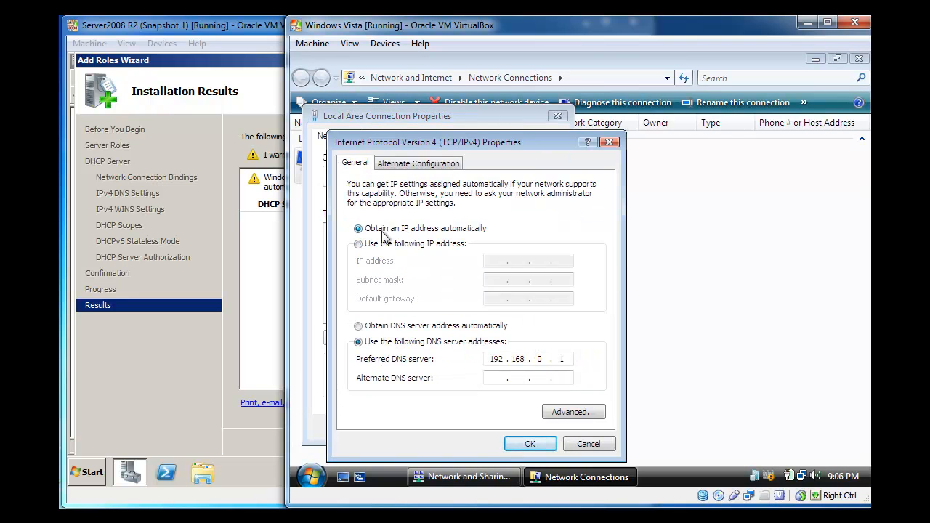
{"action": "left_click", "coordinate": [391, 332]}
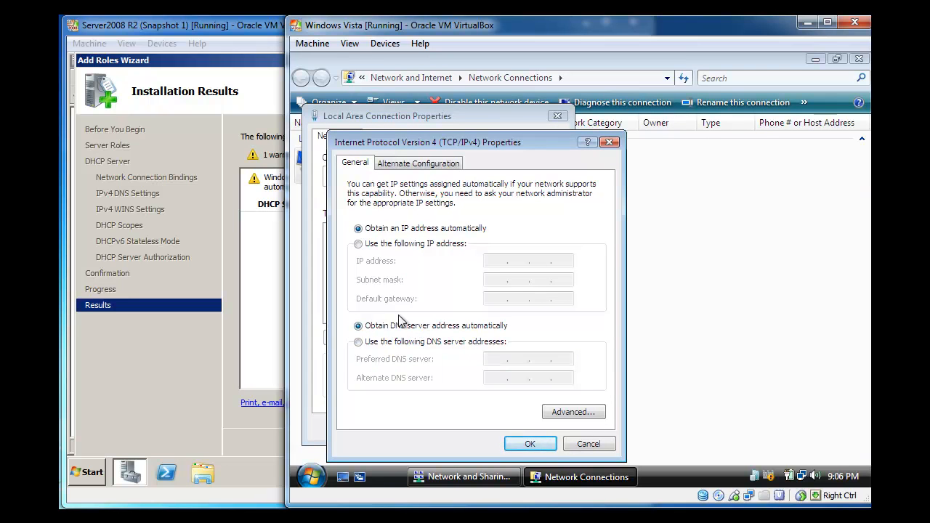
{"action": "left_click", "coordinate": [556, 448]}
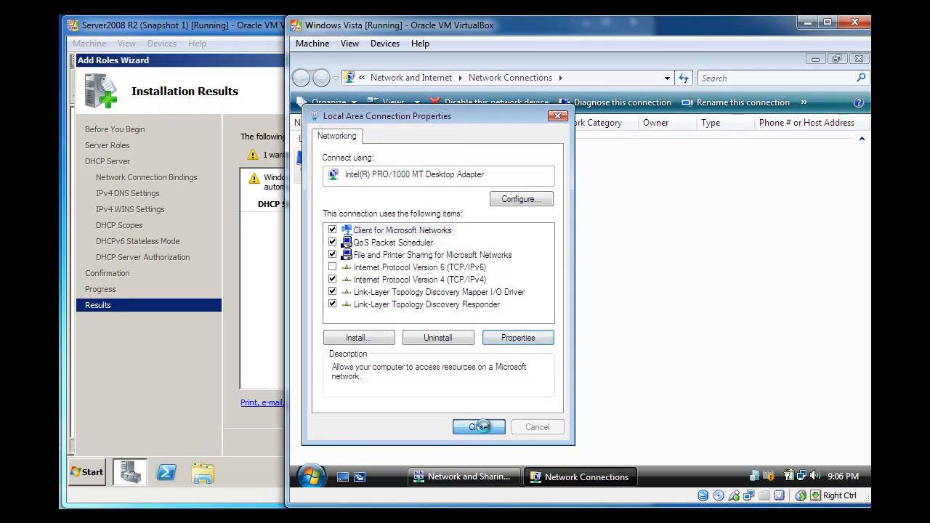
{"action": "left_click", "coordinate": [479, 428]}
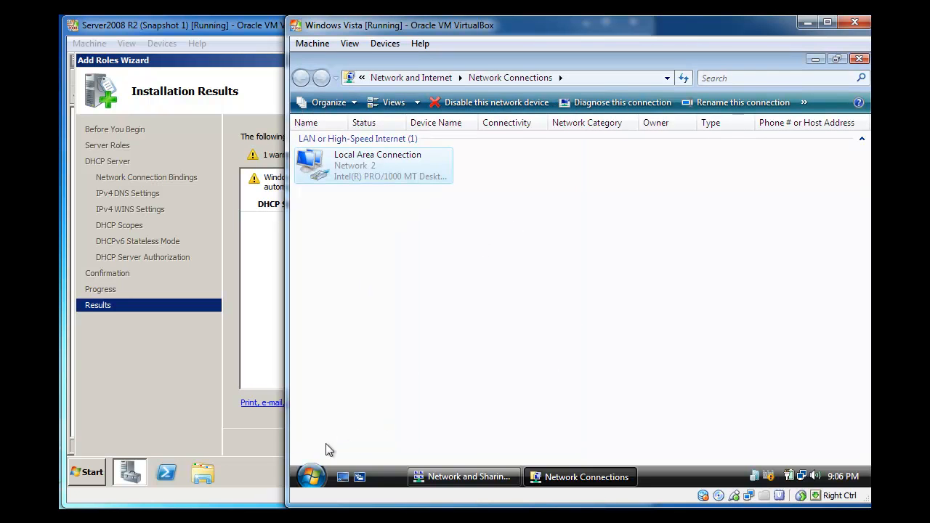
Open a Command Prompt on the Vista client and run ipconfig to check its IP configuration.
{"action": "left_click", "coordinate": [311, 476]}
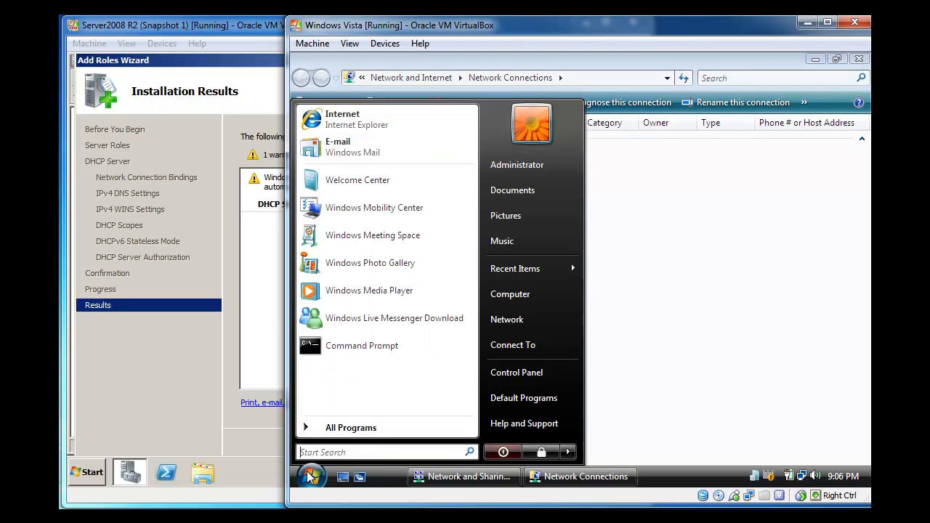
{"action": "left_click", "coordinate": [338, 351]}
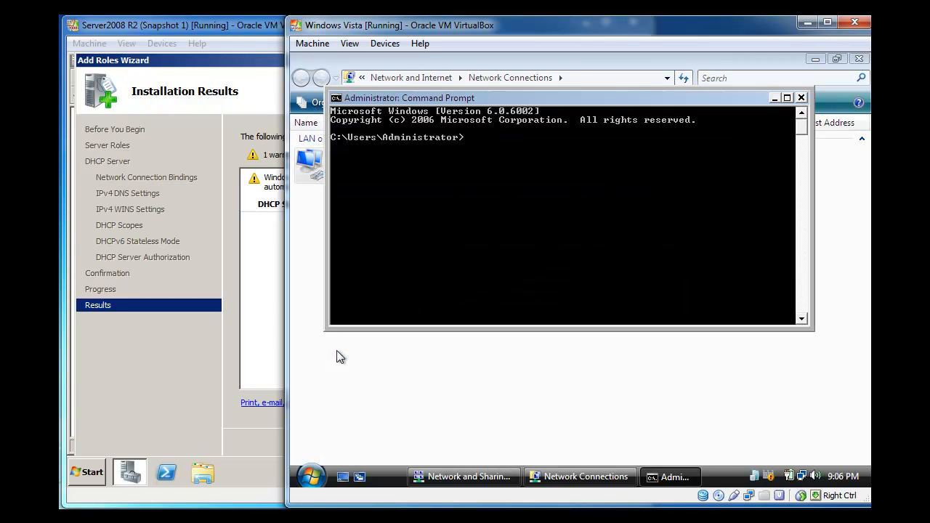
{"action": "type", "text": "ipconfig"}
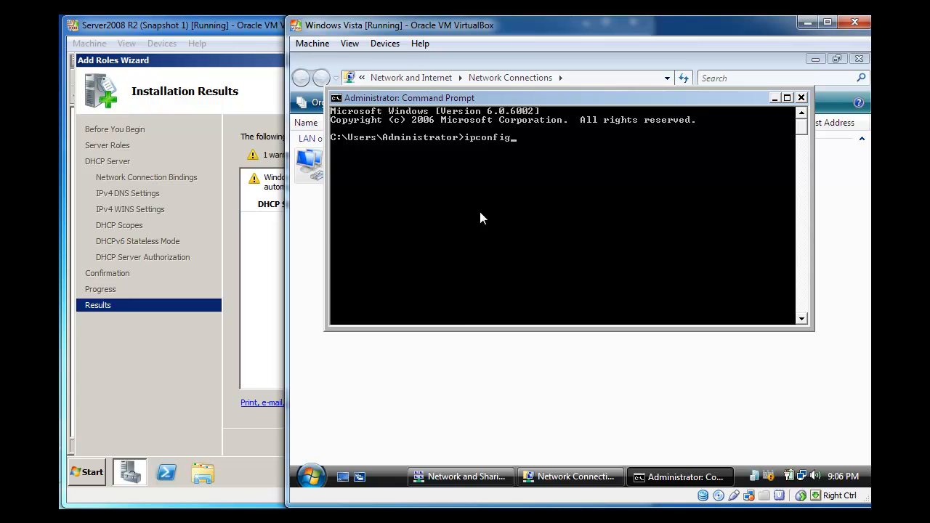
{"action": "key", "text": "Return"}
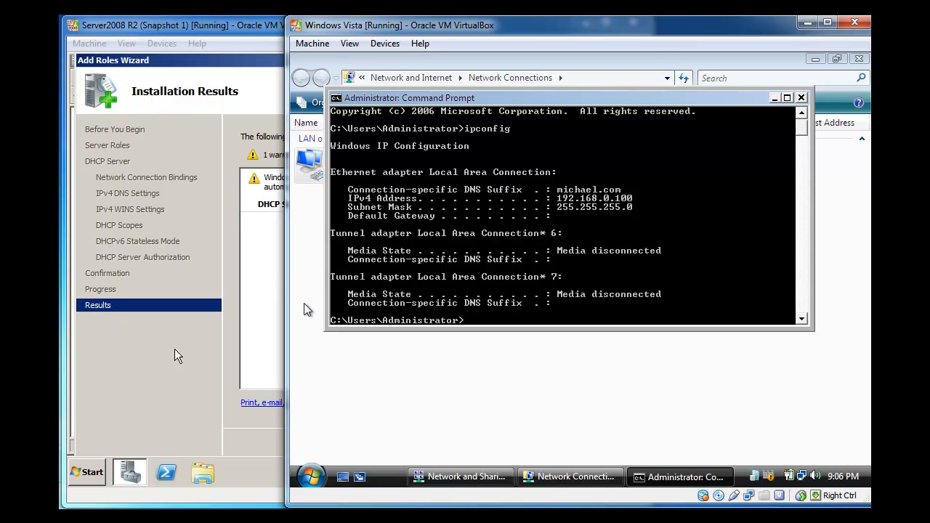
Switch to the Server2008 R2 virtual machine and open the DHCP management console.
{"action": "left_click", "coordinate": [262, 306]}
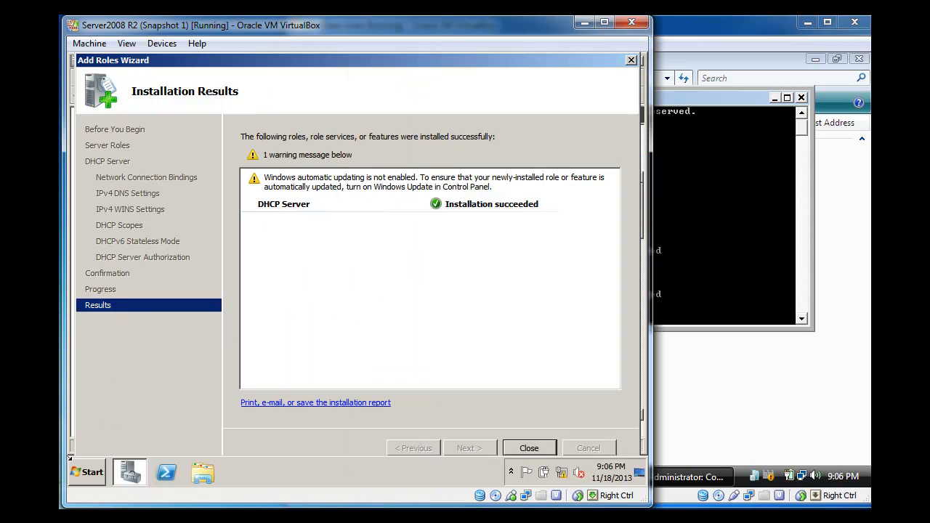
{"action": "left_click", "coordinate": [84, 475]}
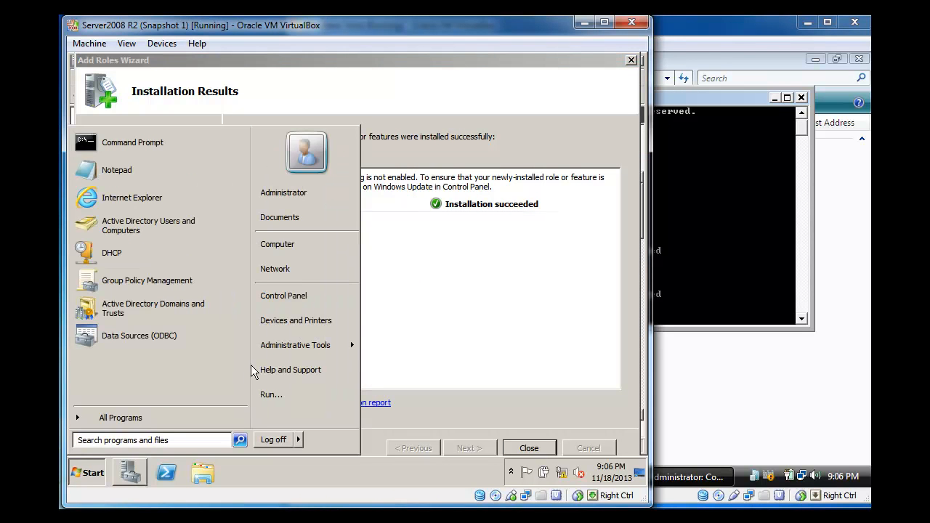
{"action": "mouse_move", "coordinate": [303, 355]}
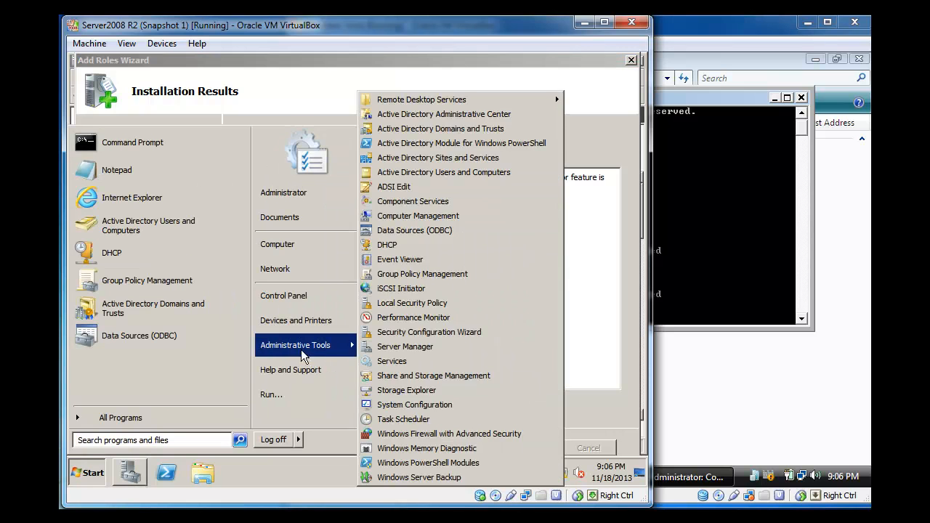
{"action": "left_click", "coordinate": [409, 245]}
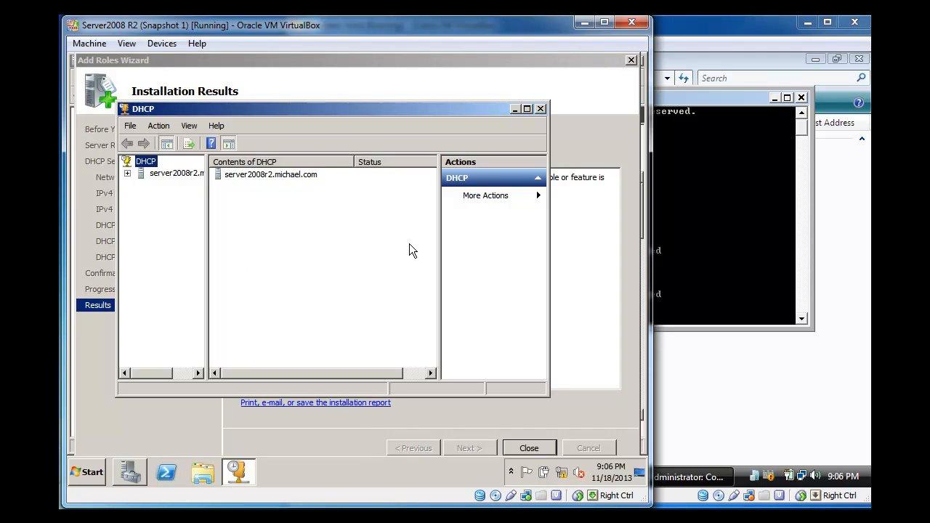
Expand the server's IPv4 scope and examine its address pool and address leases.
{"action": "left_click", "coordinate": [127, 173]}
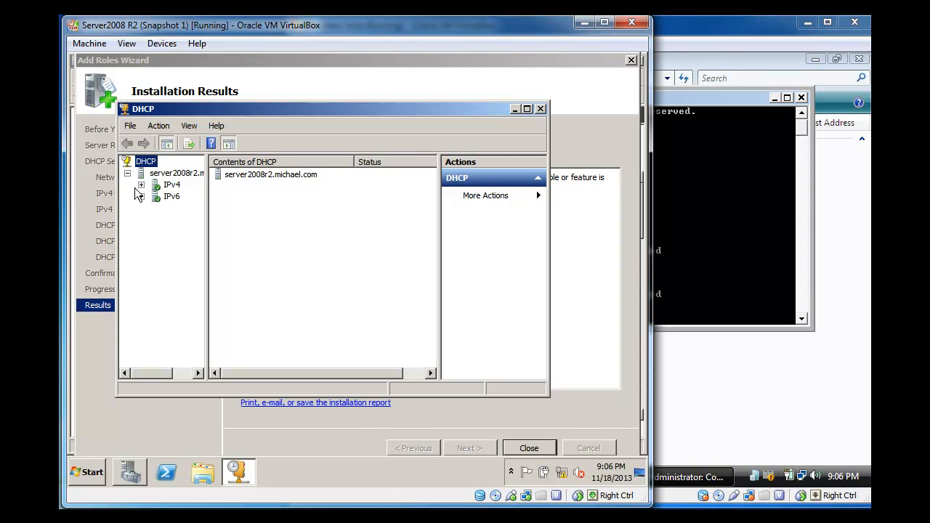
{"action": "left_click", "coordinate": [141, 185]}
{"action": "double_click", "coordinate": [188, 197]}
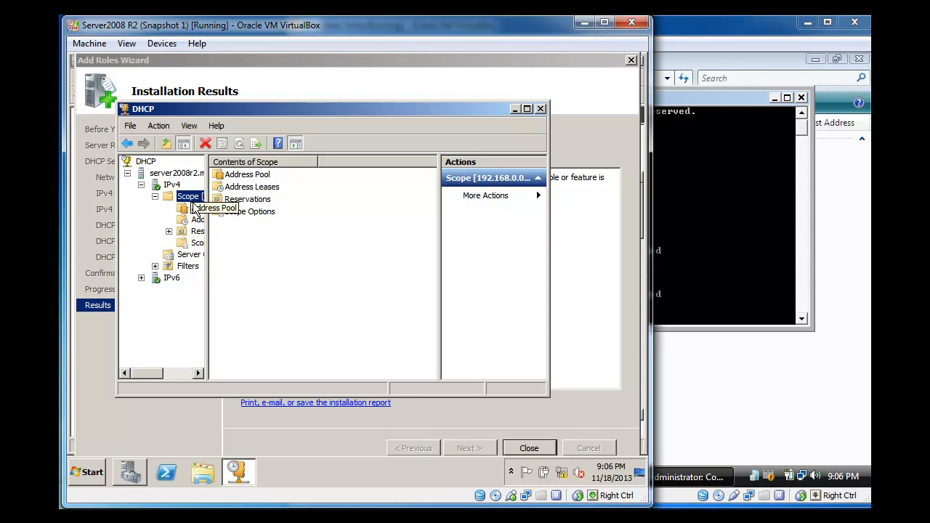
{"action": "left_click", "coordinate": [230, 180]}
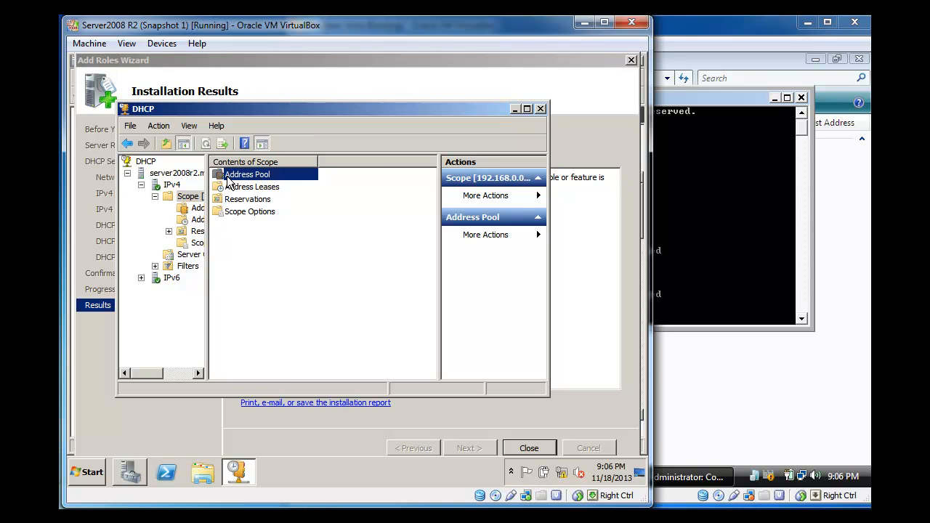
{"action": "double_click", "coordinate": [229, 180]}
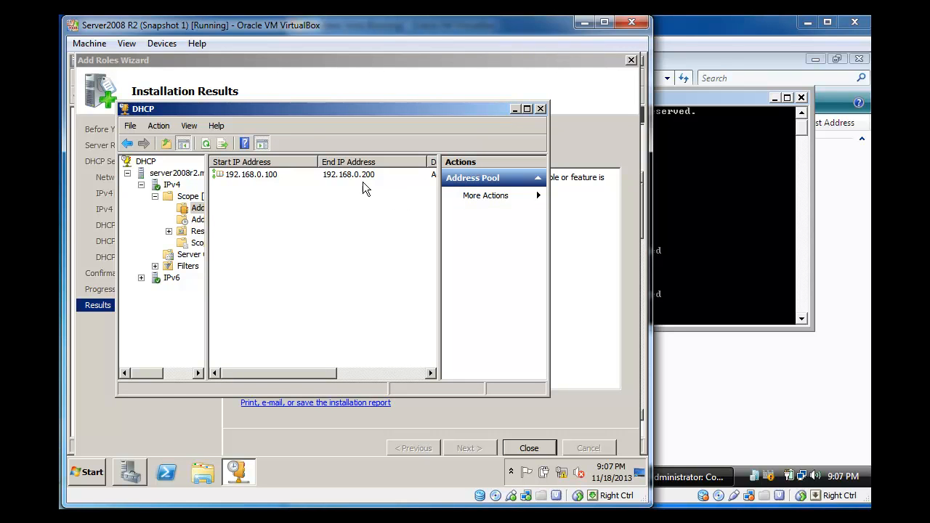
{"action": "left_click", "coordinate": [192, 223]}
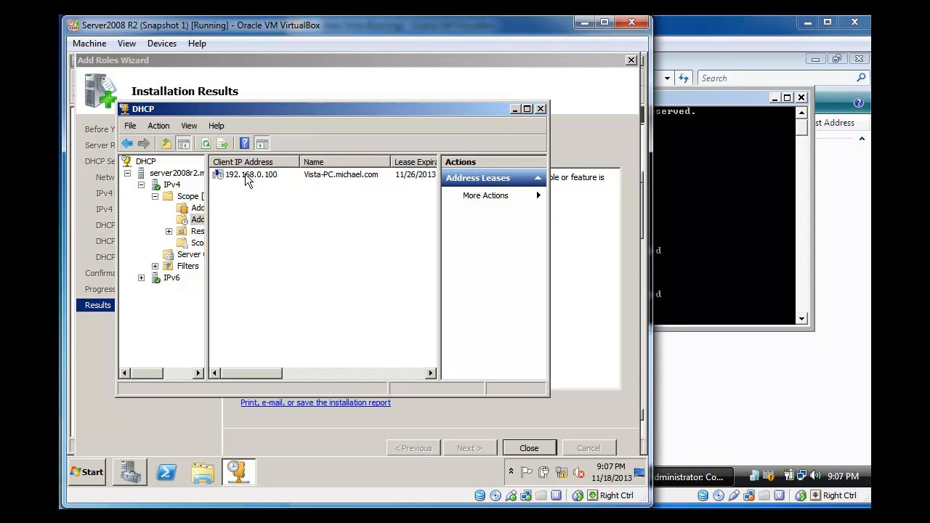